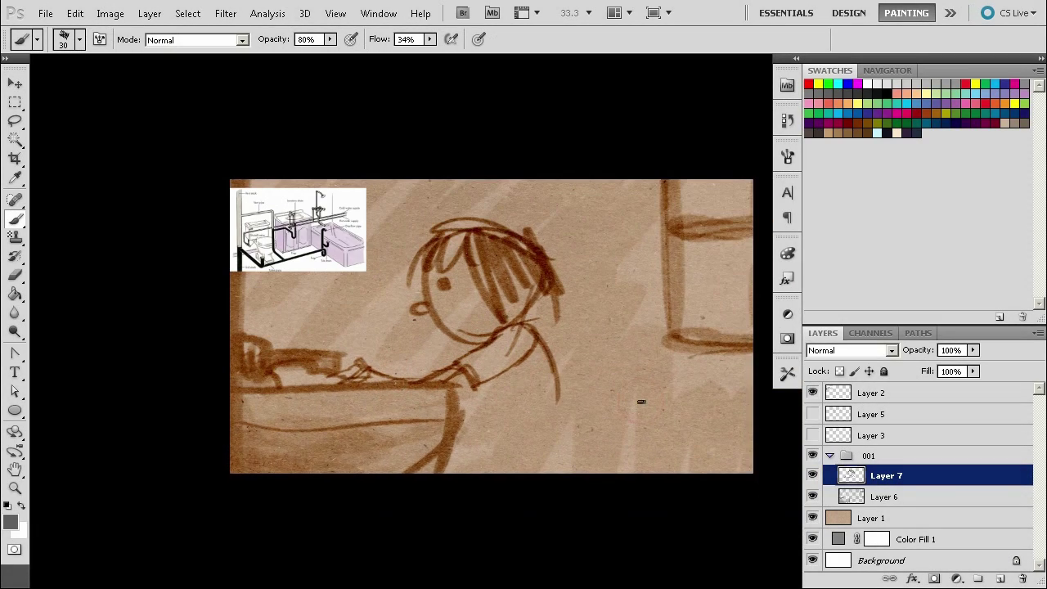
# Sketch the boy's torso, shirt outline and round hatched cheek in brown brush strokes on Layer 7.
pyautogui.moveTo(536, 324); pyautogui.dragTo(570, 443)
pyautogui.moveTo(509, 372); pyautogui.dragTo(516, 412)
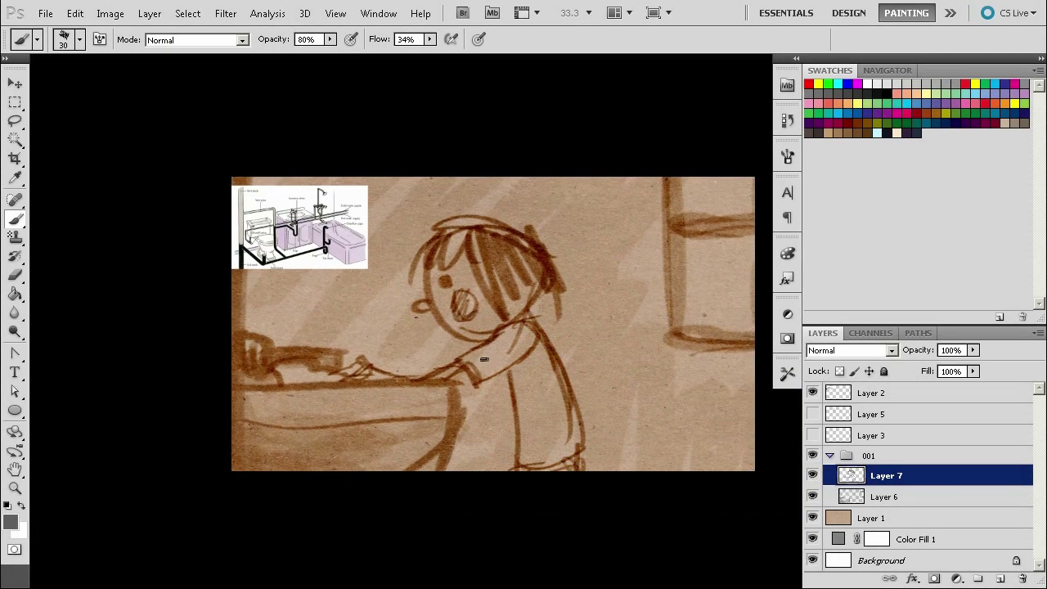
pyautogui.moveTo(519, 345); pyautogui.dragTo(529, 398)
pyautogui.moveTo(520, 253); pyautogui.dragTo(465, 264)
pyautogui.moveTo(468, 316); pyautogui.dragTo(503, 408)
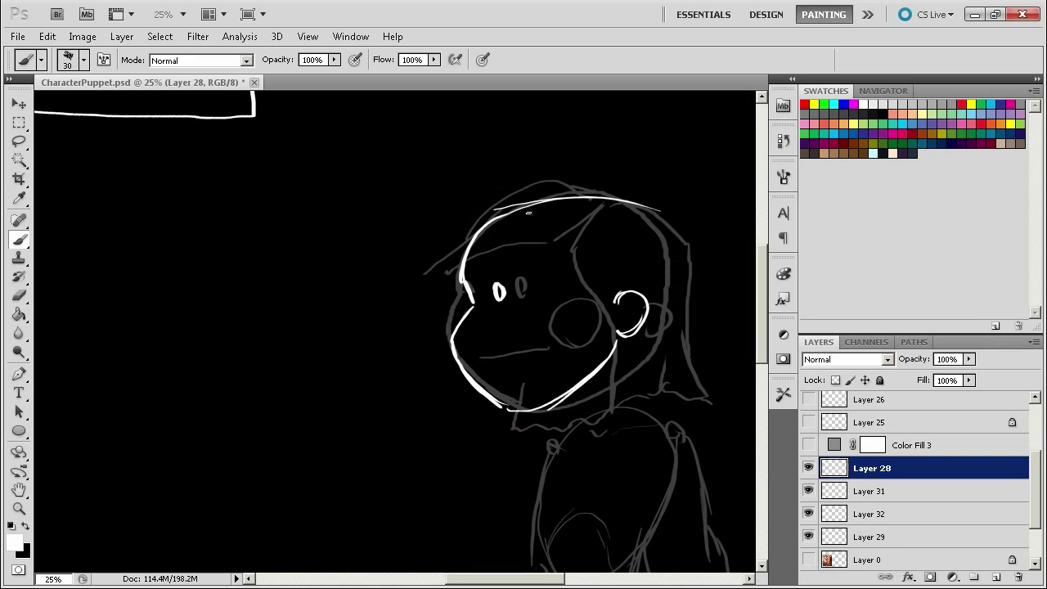
# Draw the side-view head's features and hair in white brush strokes on Layer 28, over the dimmed three-quarter sketch.
pyautogui.moveTo(660, 334); pyautogui.dragTo(620, 317)
pyautogui.moveTo(474, 325); pyautogui.dragTo(479, 335)
pyautogui.moveTo(428, 346); pyautogui.dragTo(488, 341)
pyautogui.moveTo(508, 190); pyautogui.dragTo(488, 228)
pyautogui.moveTo(509, 206); pyautogui.dragTo(551, 328)
pyautogui.moveTo(536, 288); pyautogui.dragTo(528, 405)
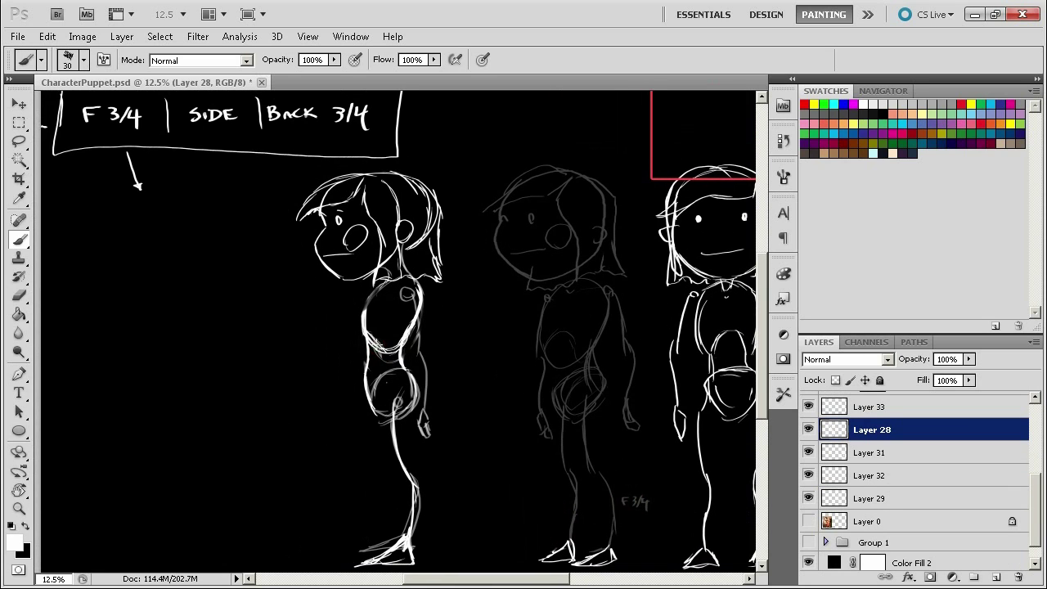
# Add the neck and upper-back lines to the side-view figure sketch.
pyautogui.moveTo(398, 237); pyautogui.dragTo(416, 276)
pyautogui.moveTo(383, 260); pyautogui.dragTo(394, 279)
pyautogui.moveTo(519, 329); pyautogui.dragTo(505, 312)
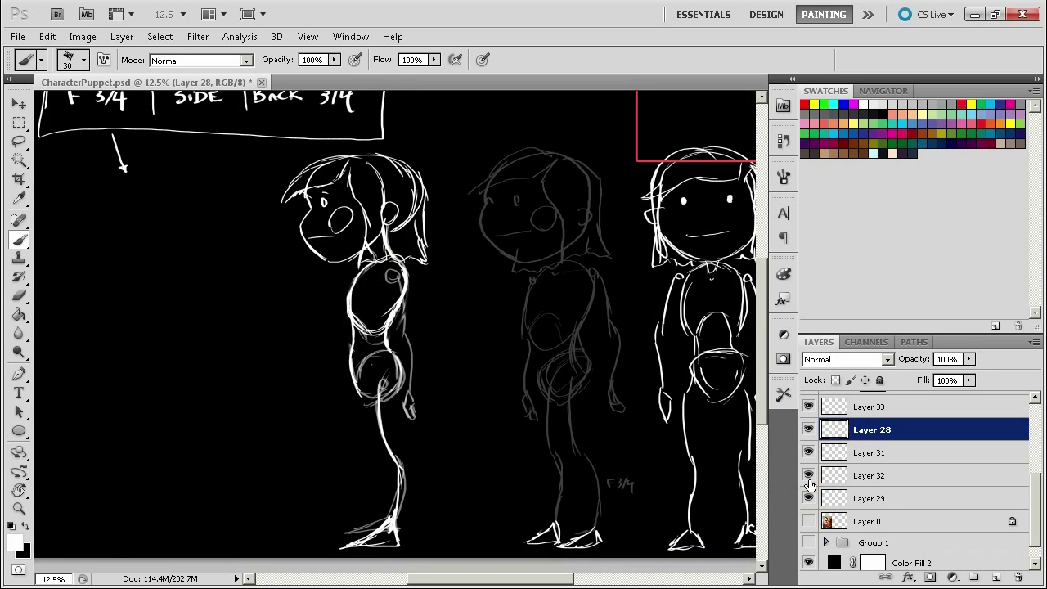
pyautogui.hotkey('ctrl', '-')
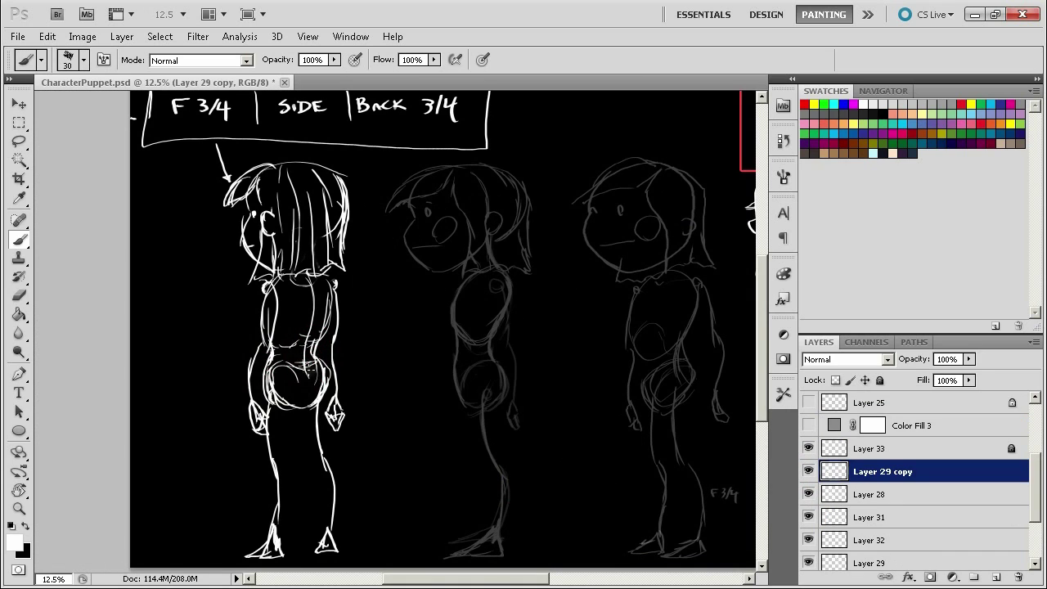
# Raise the dimmed turnaround sketch layers, including Layer 28 and Layer 29, to 100% opacity.
pyautogui.hotkey('ctrl', '-')
pyautogui.hotkey('ctrl', '+')
pyautogui.moveTo(432, 355); pyautogui.dragTo(464, 299)
pyautogui.click(924, 494)
pyautogui.moveTo(969, 359); pyautogui.dragTo(1033, 374)
pyautogui.click(916, 519)
pyautogui.click(933, 540)
pyautogui.scroll(-4, 966, 402)
pyautogui.click(953, 476)
pyautogui.moveTo(970, 360); pyautogui.dragTo(1033, 374)
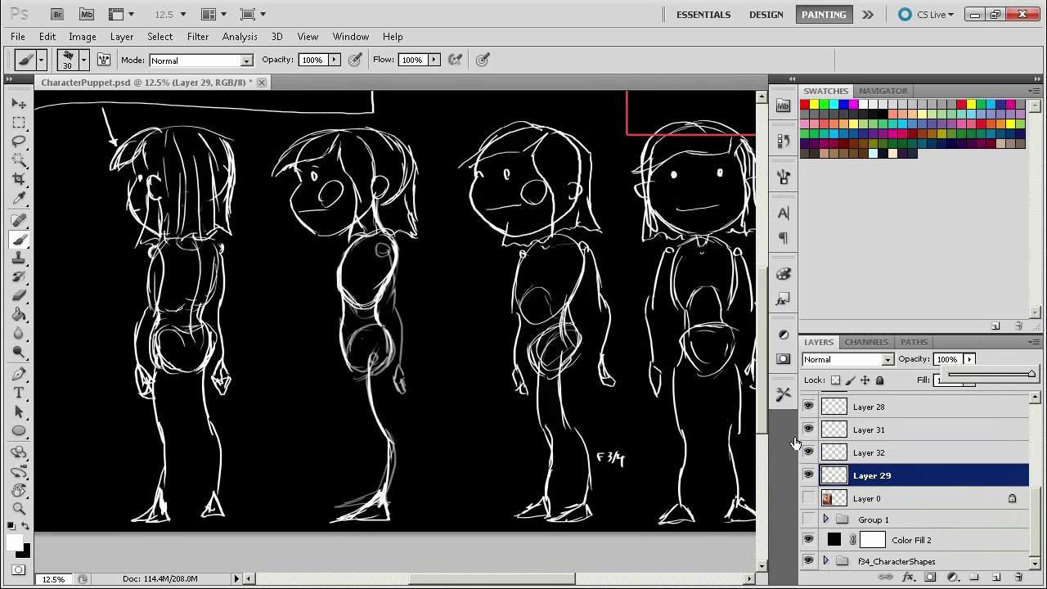
pyautogui.hotkey('ctrl', '-')
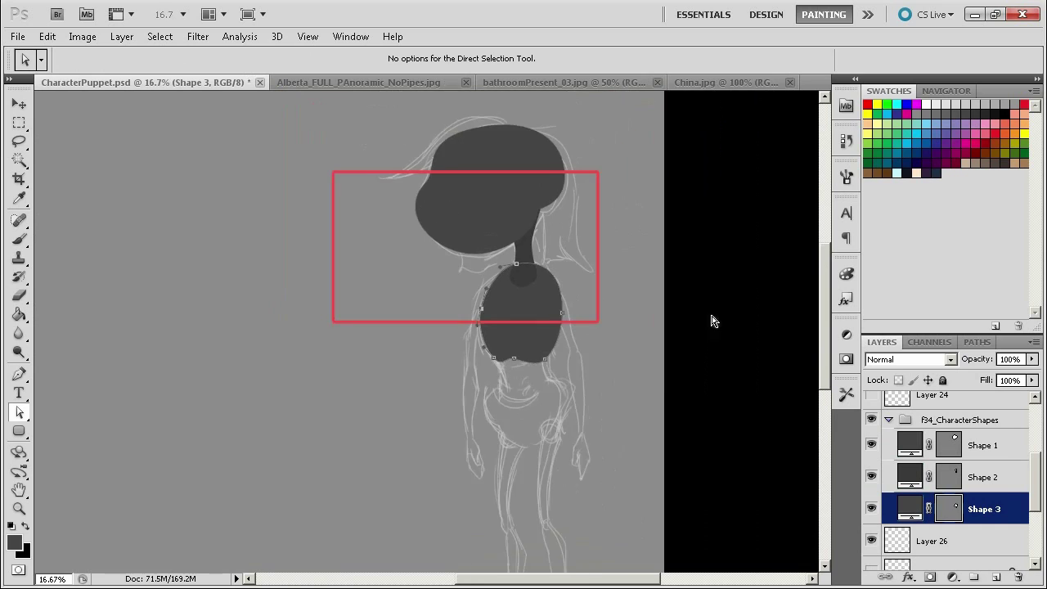
# Refine the puppet's vector shapes around the pelvis and the red dress sleeve.
pyautogui.hotkey('ctrl', '+')
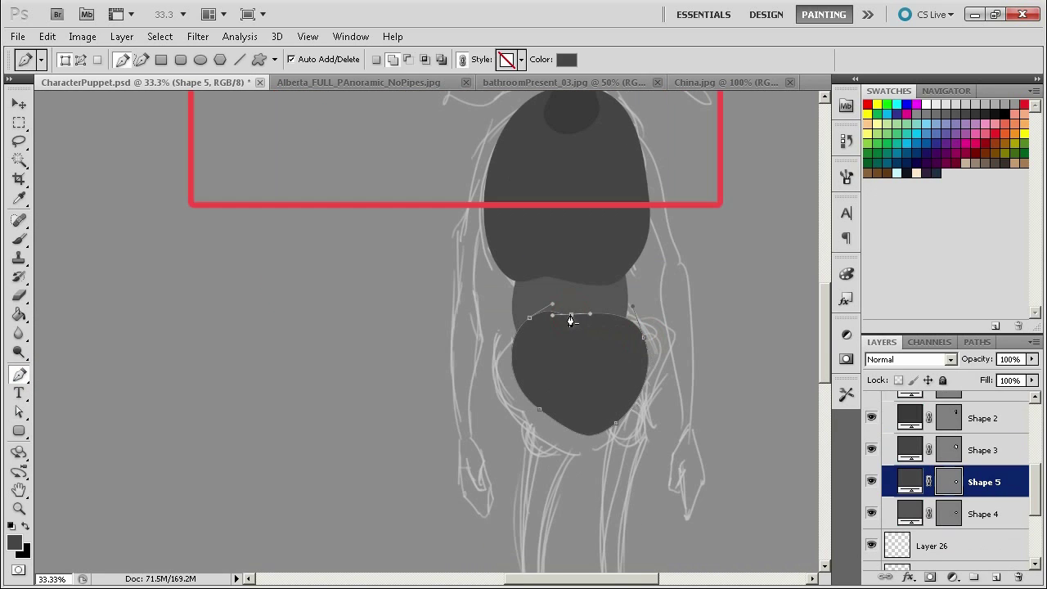
pyautogui.press('a')
pyautogui.moveTo(21, 376); pyautogui.dragTo(90, 442)
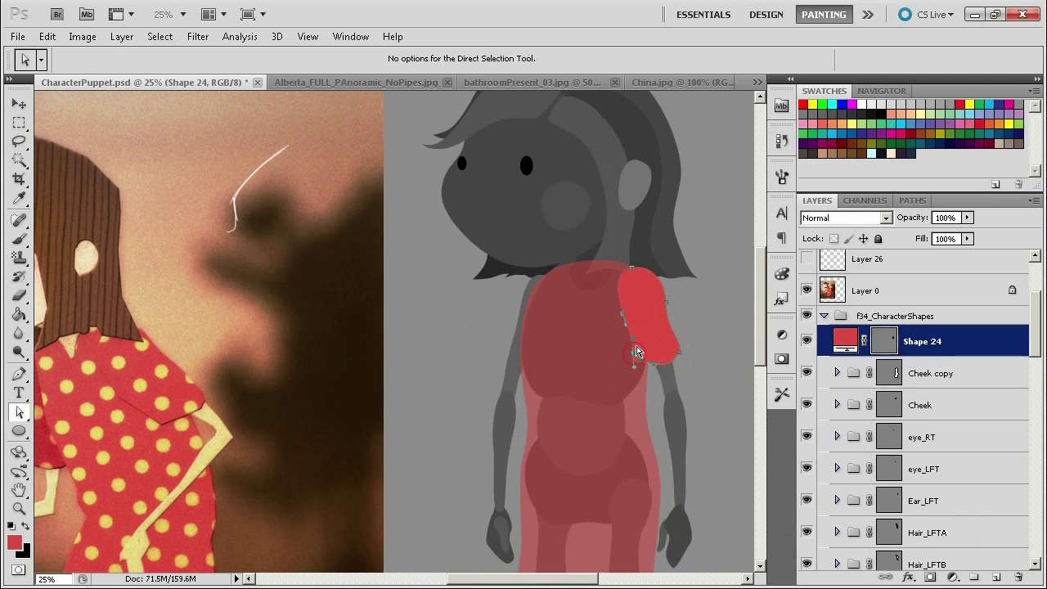
pyautogui.moveTo(706, 355); pyautogui.dragTo(570, 321)
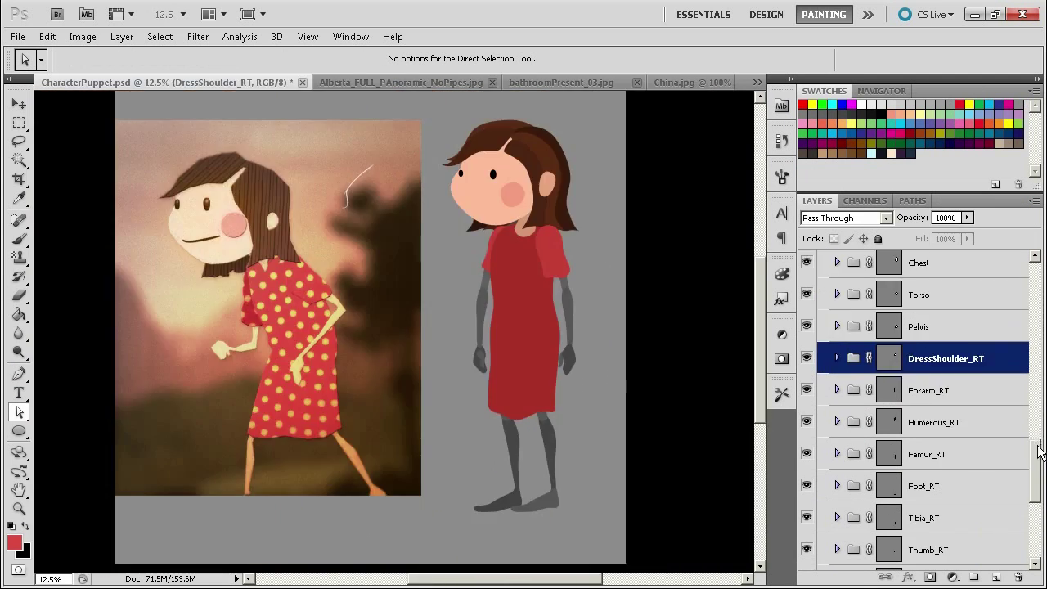
pyautogui.click(852, 487)
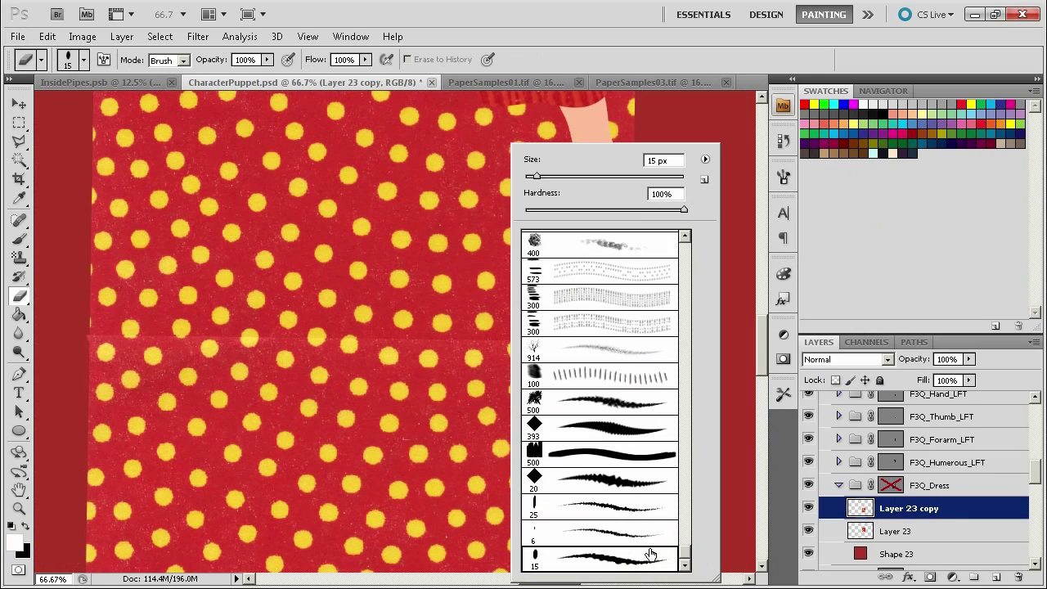
# Show the Shape Dynamics settings of the 15 px eraser brush.
pyautogui.click(783, 178)
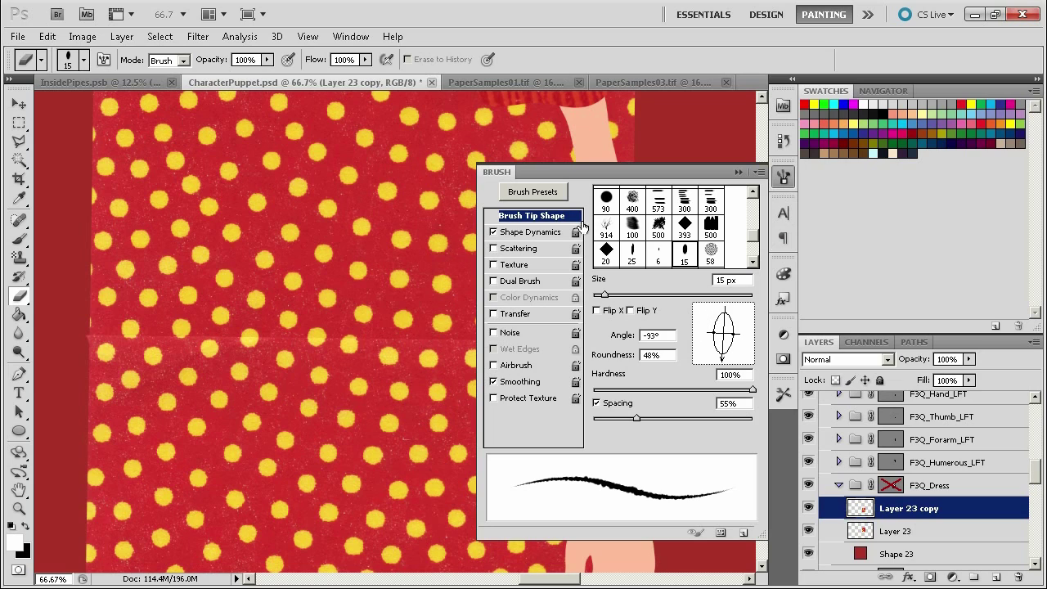
pyautogui.click(540, 232)
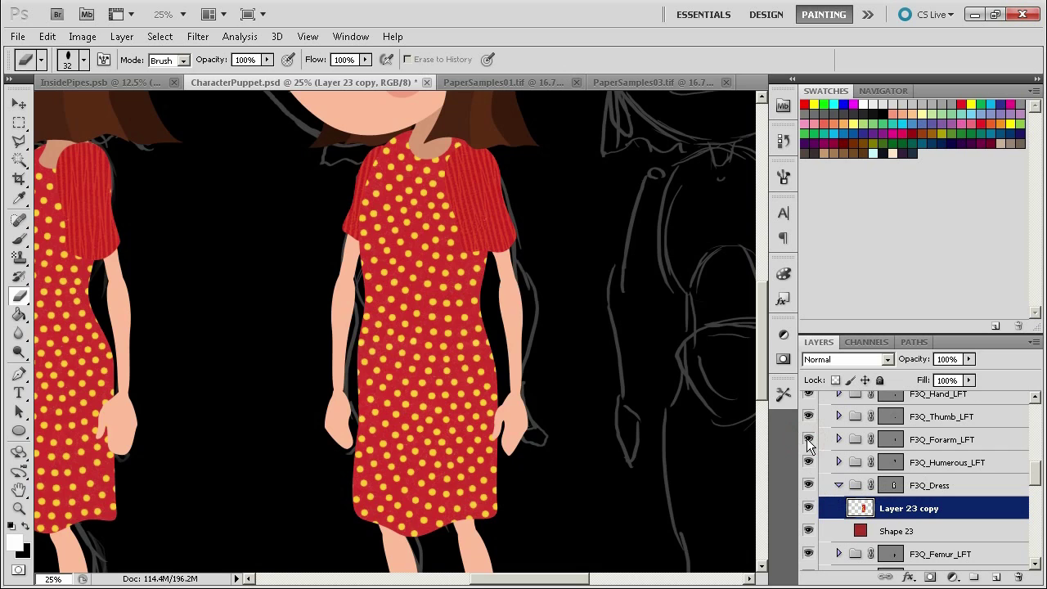
# Try another blend mode on the polka-dot texture layer and the teal fill 259a96 on the dress's Shape 23.
pyautogui.hotkey('ctrl', '-')
pyautogui.hotkey('ctrl', '-')
pyautogui.moveTo(503, 465); pyautogui.dragTo(477, 439)
pyautogui.click(851, 359)
pyautogui.click(836, 205)
pyautogui.doubleClick(862, 528)
pyautogui.moveTo(469, 514); pyautogui.dragTo(495, 465)
pyautogui.moveTo(576, 447); pyautogui.dragTo(577, 506)
pyautogui.moveTo(556, 369); pyautogui.dragTo(721, 261)
pyautogui.moveTo(659, 427); pyautogui.dragTo(670, 375)
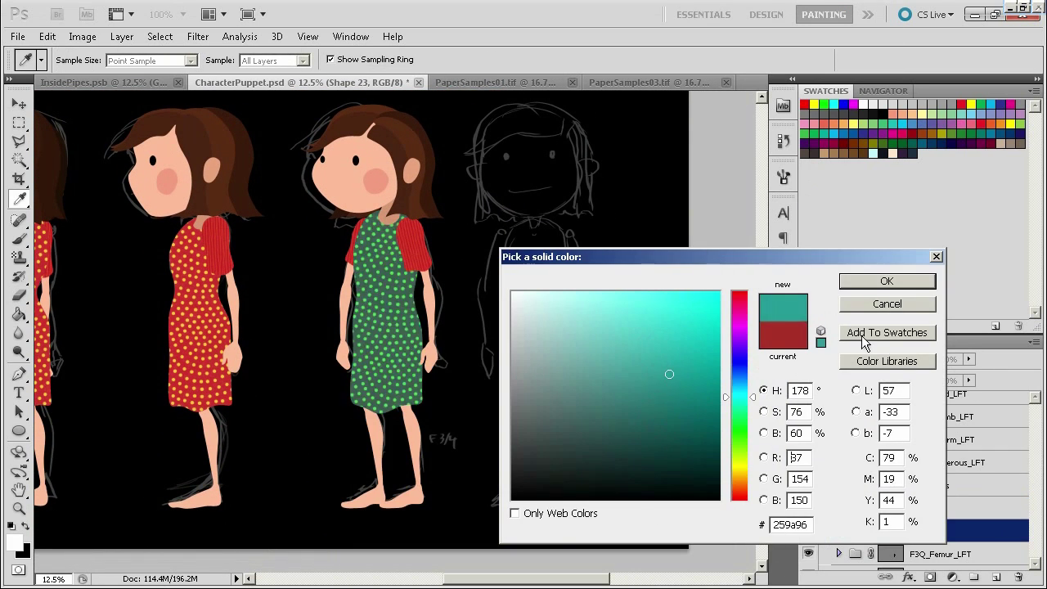
pyautogui.click(887, 304)
pyautogui.hotkey('ctrl', 'z')
# Compare the dress with and without its polka-dot texture, and collapse the F3Q_Dress group.
pyautogui.click(809, 507)
pyautogui.click(810, 508)
pyautogui.click(839, 486)
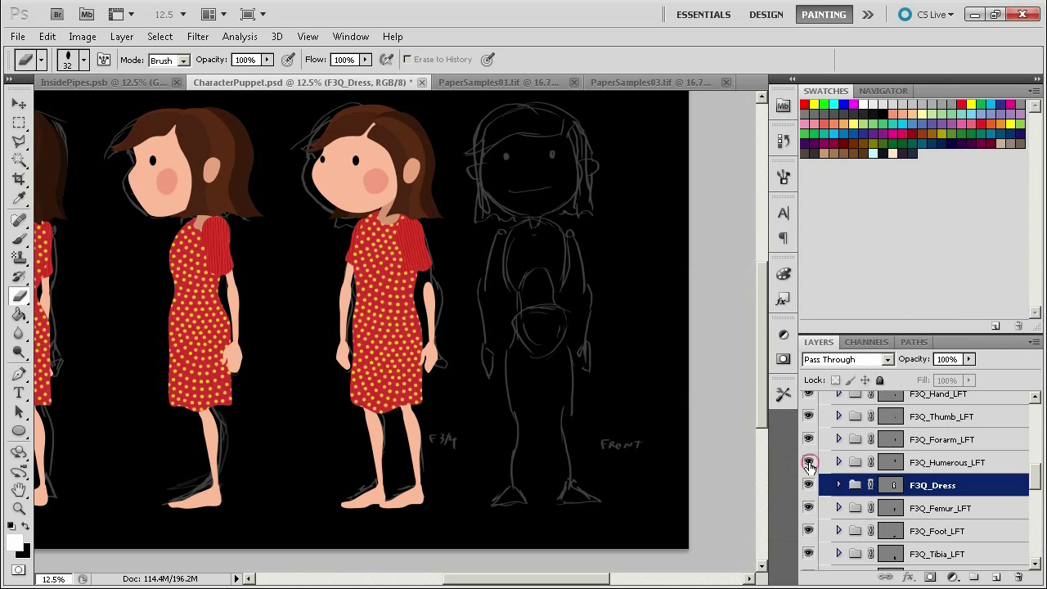
pyautogui.moveTo(501, 366); pyautogui.dragTo(487, 384)
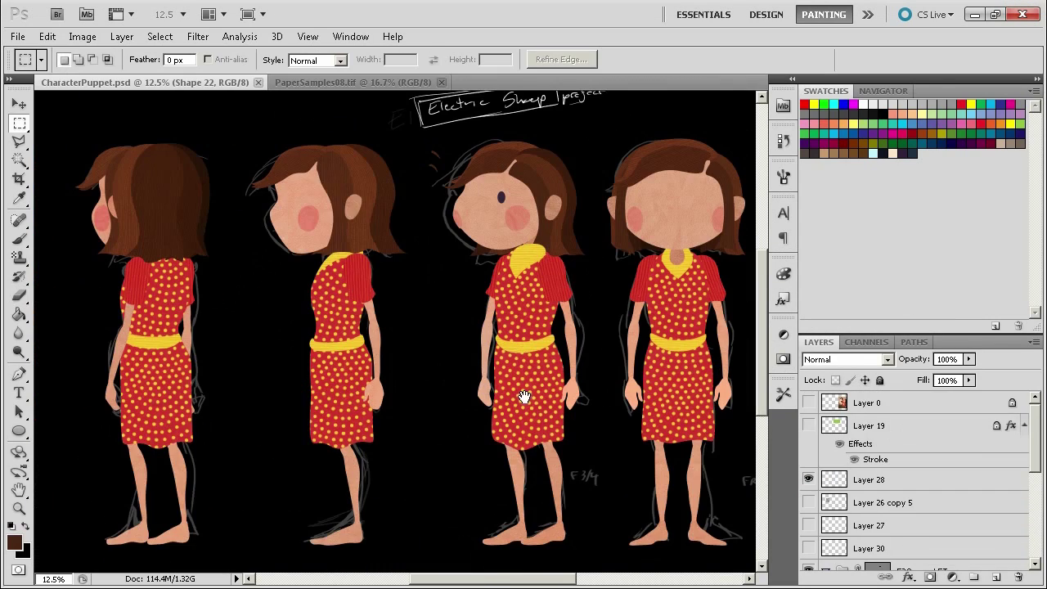
# Enlarge the brush for the FRNT_Ear_RT layer mask on the front-view head and bring up the document's paths.
pyautogui.moveTo(525, 397); pyautogui.dragTo(421, 401)
pyautogui.hotkey('ctrl', '+')
pyautogui.moveTo(495, 418); pyautogui.dragTo(348, 487)
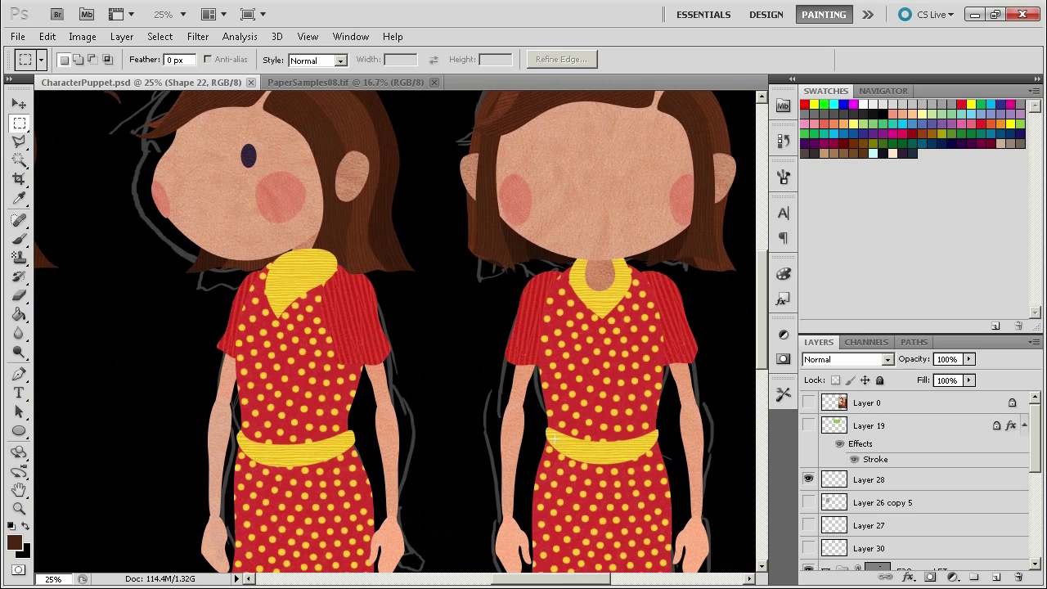
pyautogui.moveTo(555, 439)
pyautogui.mouseDown()
pyautogui.moveTo(597, 373)
pyautogui.moveTo(573, 421)
pyautogui.mouseUp()
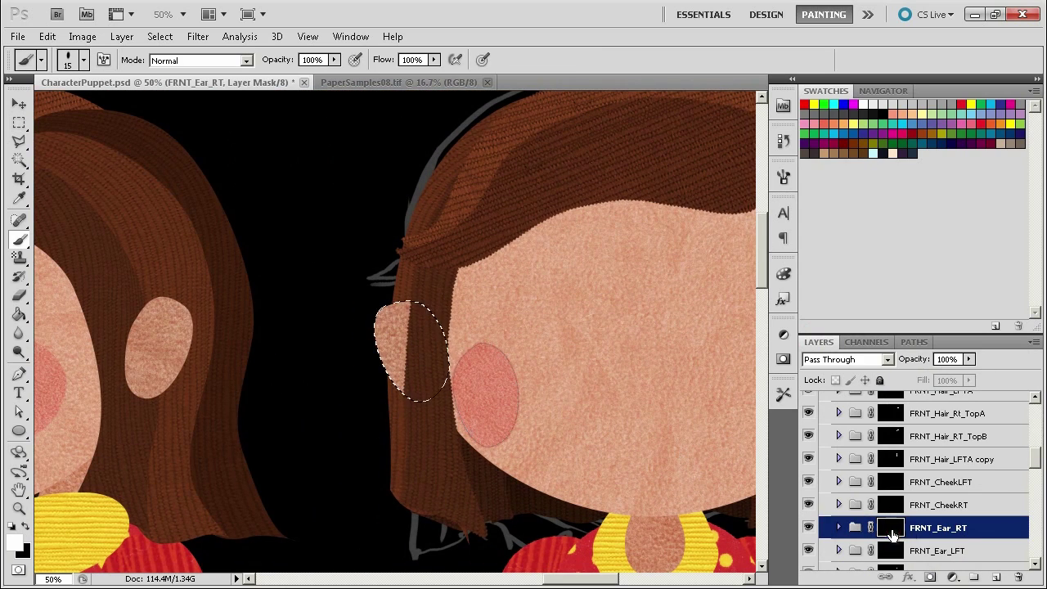
pyautogui.press(']')
pyautogui.click(915, 342)
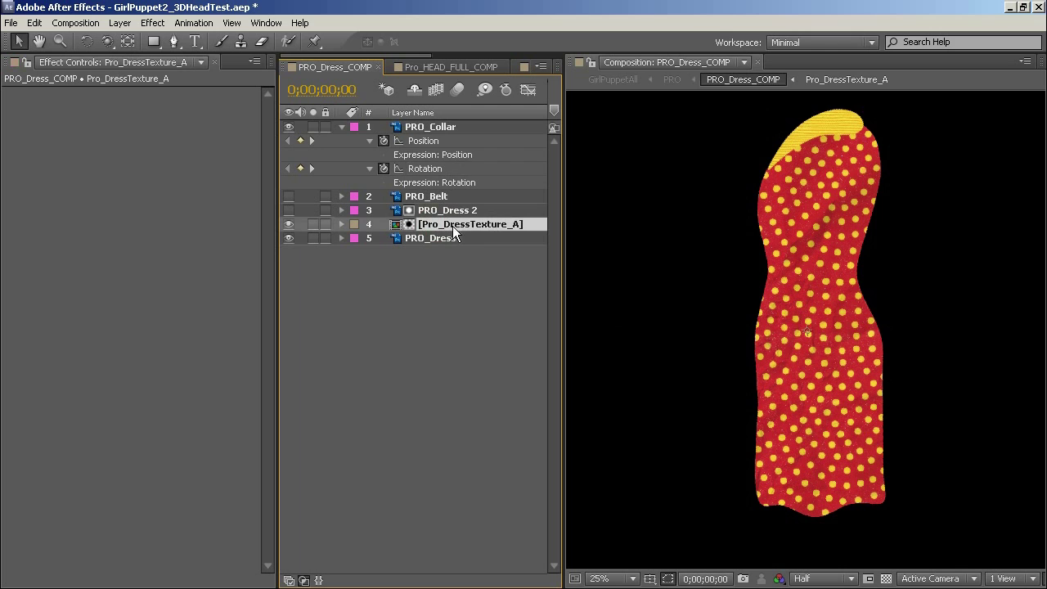
# In After Effects, open the Pro_DressTexture_A composition from the dress composition and widen the timeline area.
pyautogui.doubleClick(461, 225)
pyautogui.scroll(-8, 614, 148)
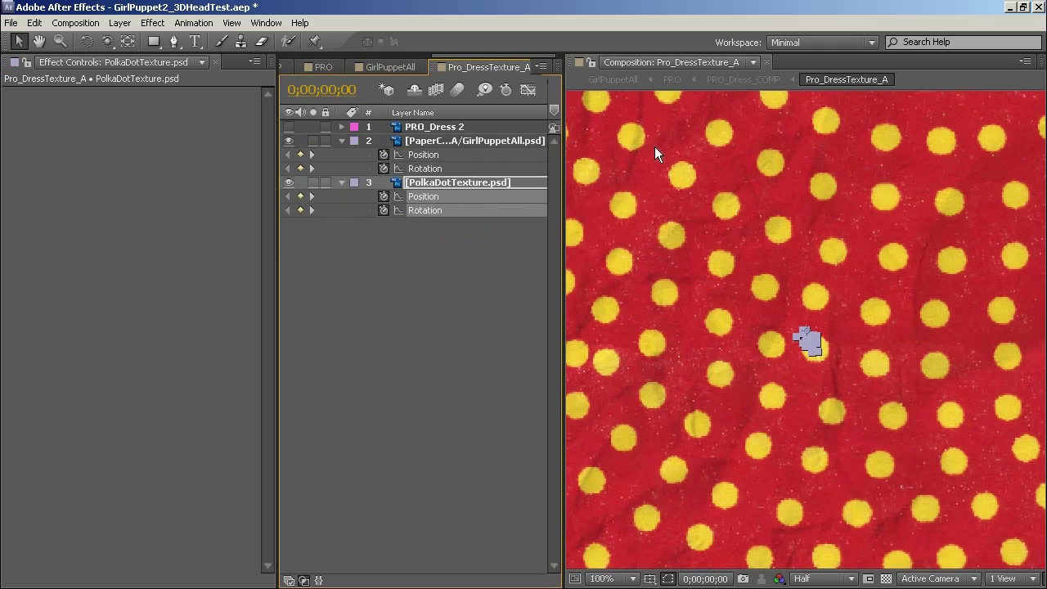
pyautogui.moveTo(563, 146); pyautogui.dragTo(744, 139)
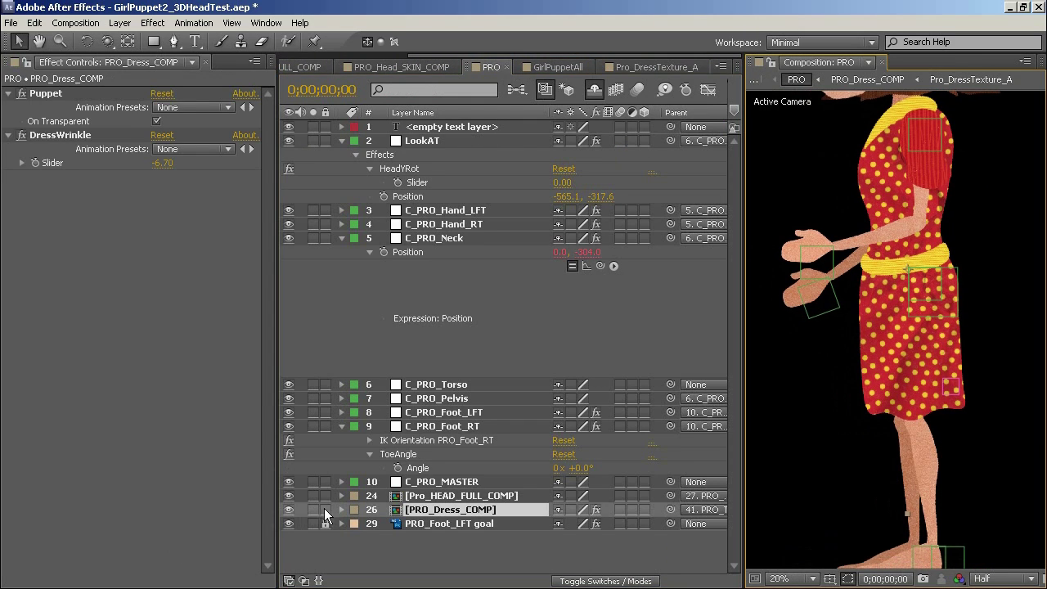
# Lock the PRO_Dress_COMP layer and test the rig by lowering the C_PRO_Torso controller, undoing the move.
pyautogui.click(325, 509)
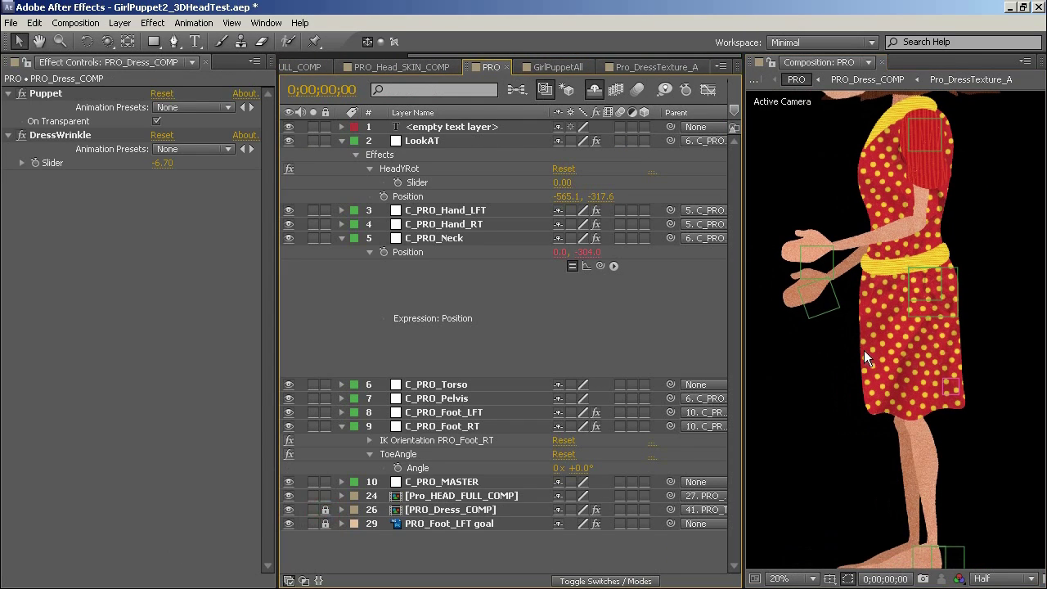
pyautogui.moveTo(937, 286); pyautogui.dragTo(954, 438)
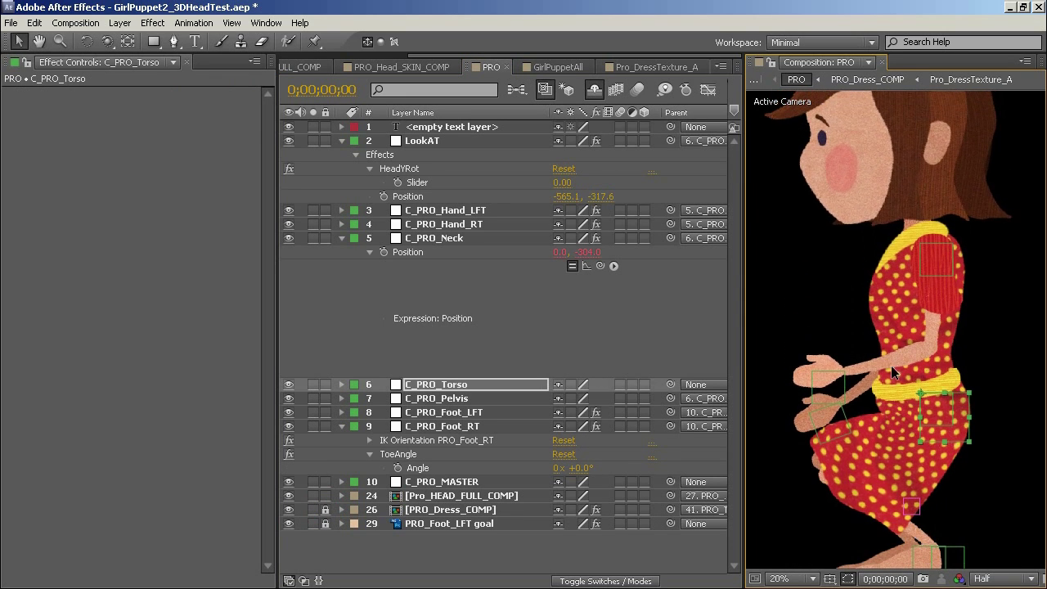
pyautogui.hotkey('ctrl', 'z')
# Try raising the C_PRO_Foot_RT controller forward to bend the leg and deform the dress.
pyautogui.press('space')
pyautogui.moveTo(916, 395); pyautogui.dragTo(890, 334)
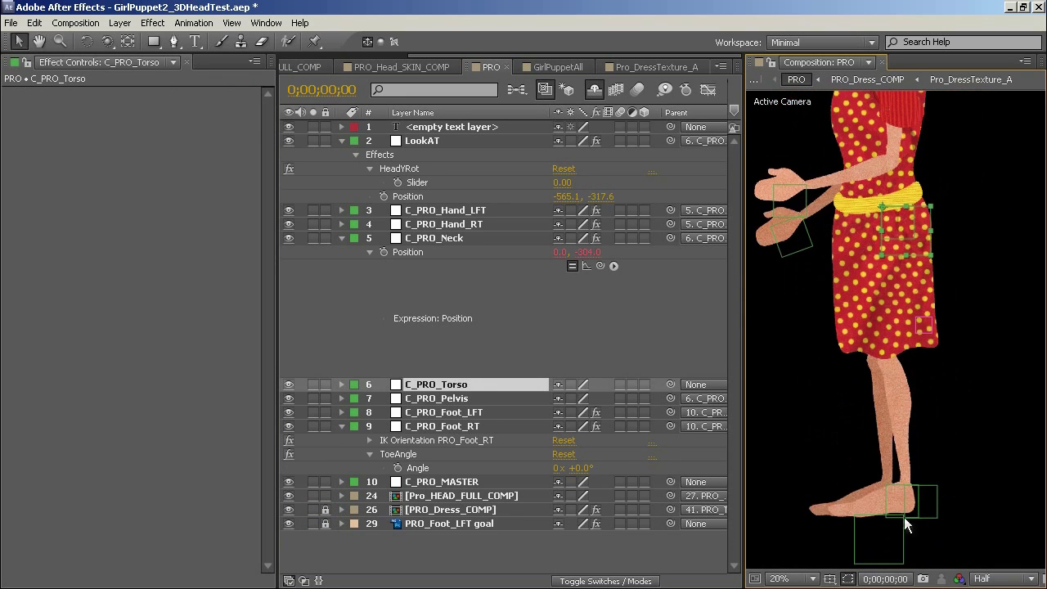
pyautogui.moveTo(894, 495); pyautogui.dragTo(839, 444)
pyautogui.moveTo(822, 405); pyautogui.dragTo(830, 380)
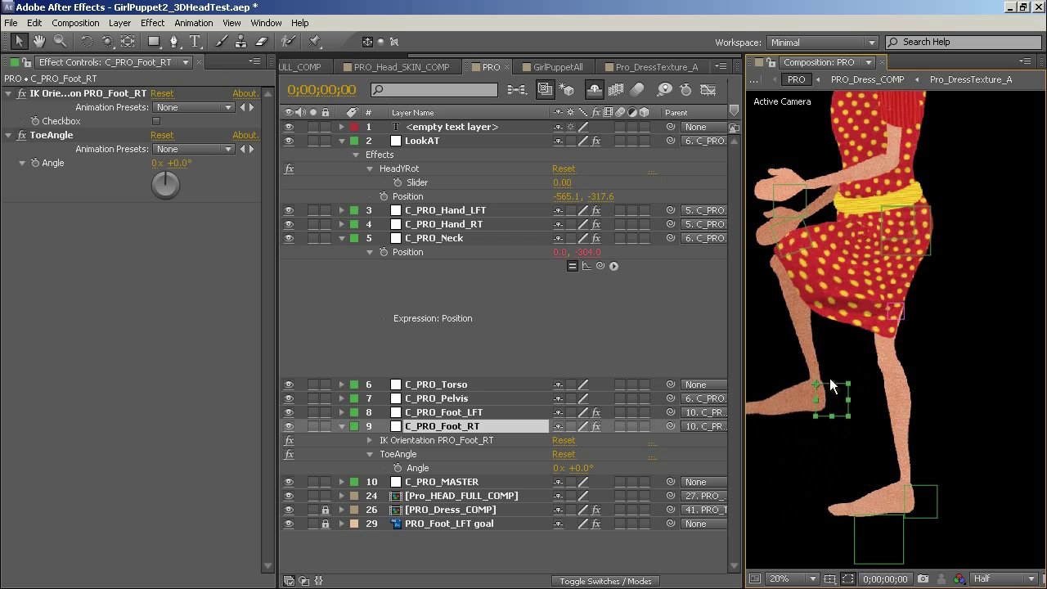
pyautogui.press('space')
pyautogui.moveTo(880, 230); pyautogui.dragTo(896, 298)
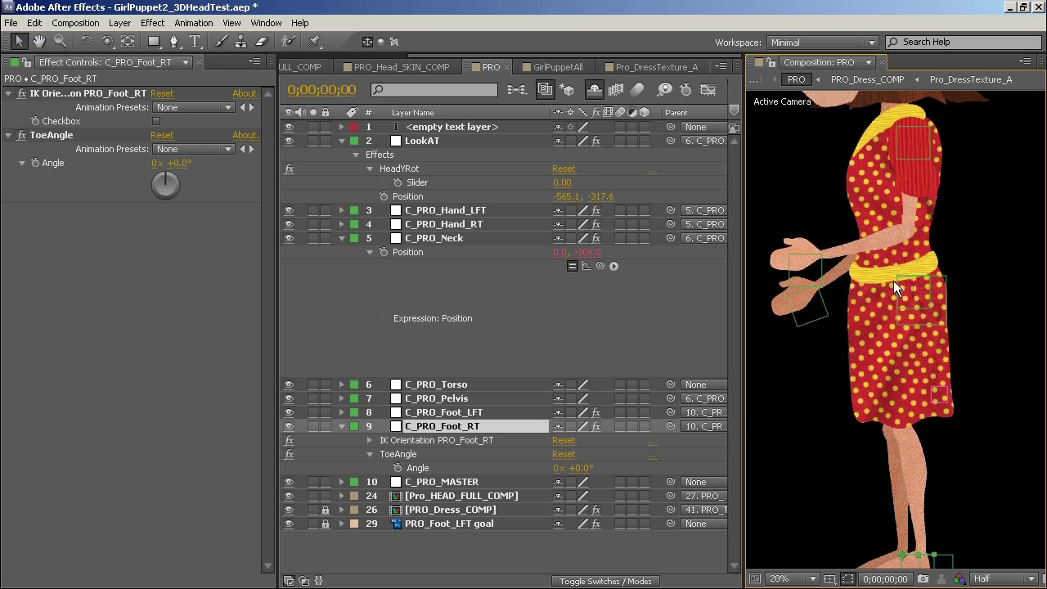
# Open the Pro_HEAD_FULL_COMP composition and reveal the HeadCenter layer's transform properties.
pyautogui.moveTo(516, 57); pyautogui.dragTo(388, 60)
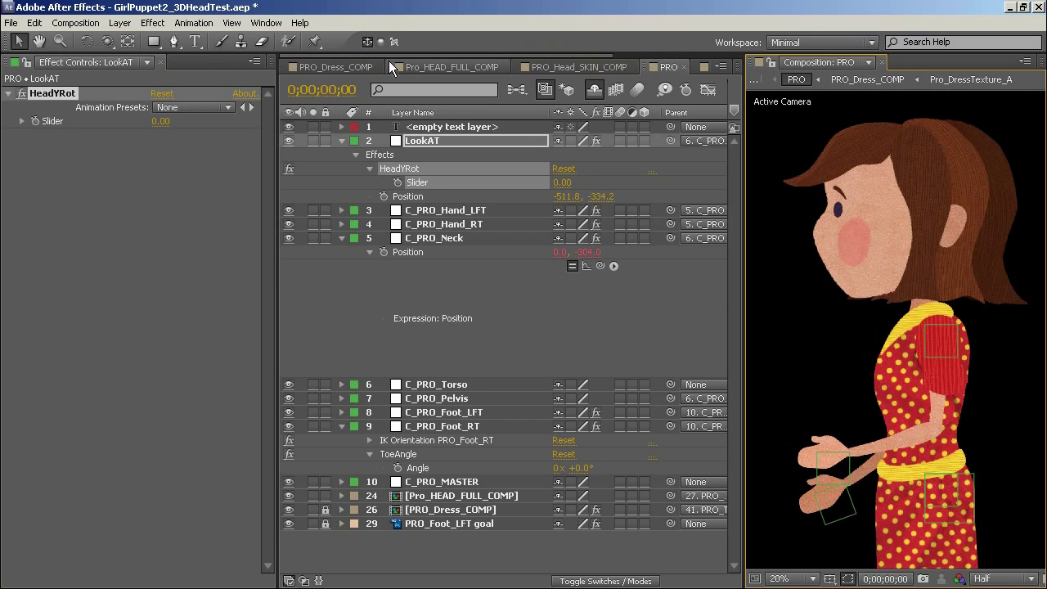
pyautogui.click(426, 67)
pyautogui.scroll(-2, 804, 218)
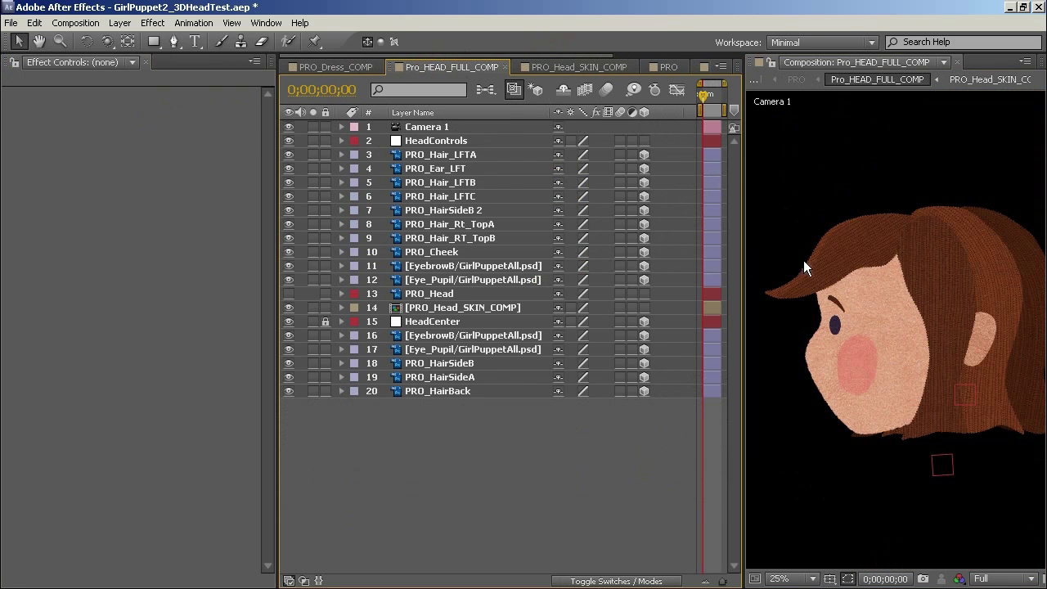
pyautogui.click(341, 321)
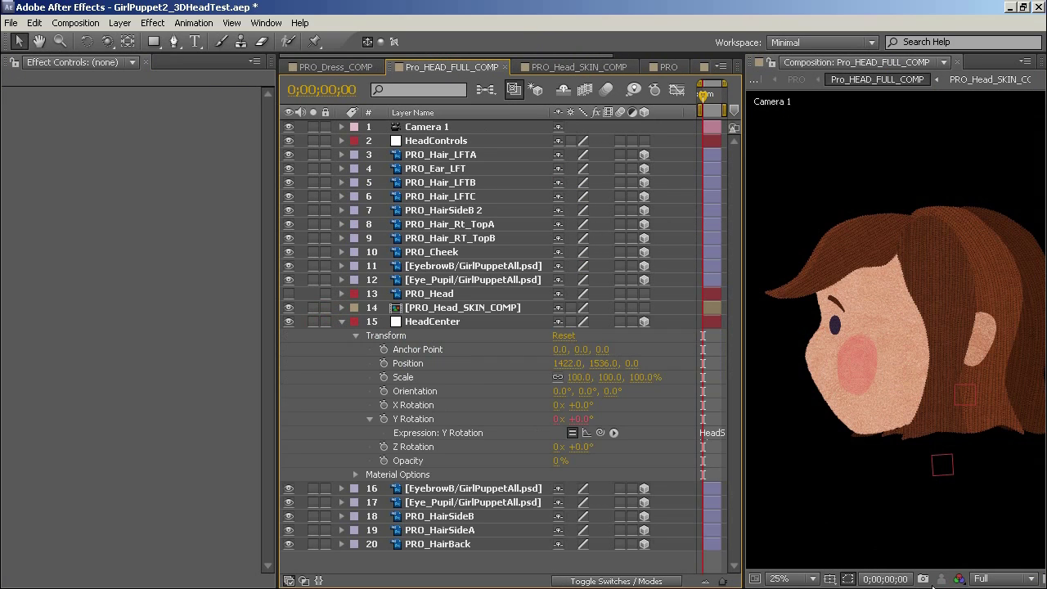
# Adjust the HeadCenter layer's Y Rotation to turn the layered 3D head.
pyautogui.moveTo(918, 439); pyautogui.dragTo(884, 432)
pyautogui.click(582, 419)
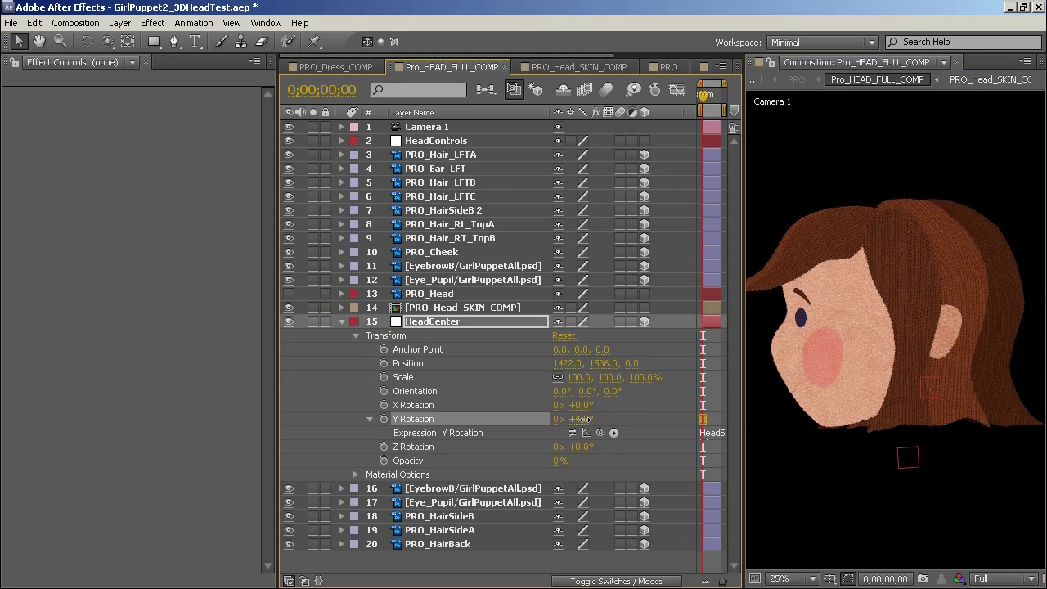
pyautogui.moveTo(585, 419)
pyautogui.mouseDown()
pyautogui.moveTo(604, 419)
pyautogui.moveTo(579, 419)
pyautogui.mouseUp()
pyautogui.click(501, 393)
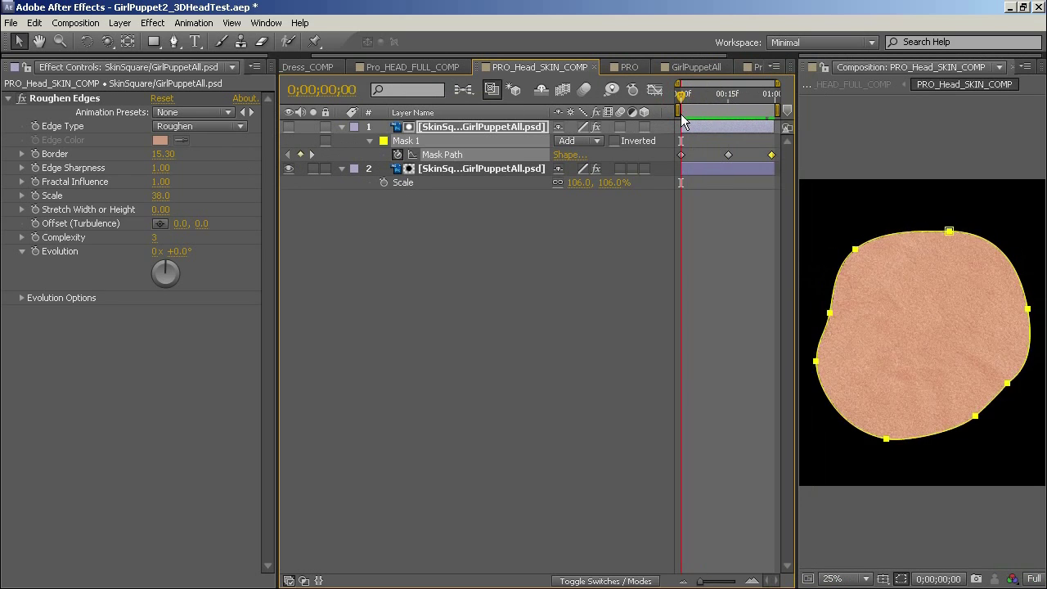
# Preview the head skin's Mask Path animation and examine the head's 3D layers from Custom View 1.
pyautogui.moveTo(708, 114); pyautogui.dragTo(662, 113)
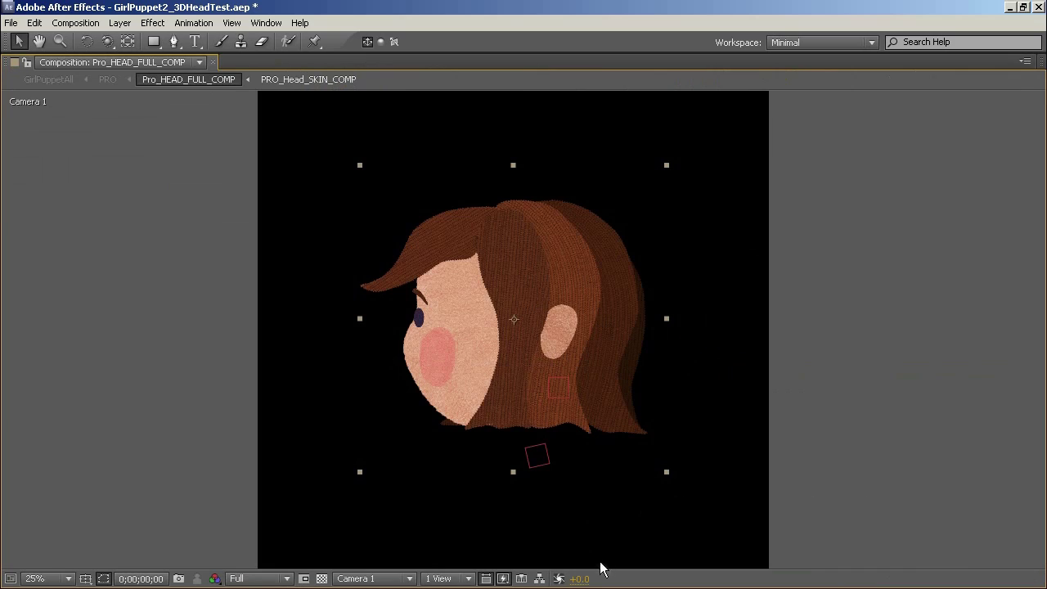
pyautogui.click(407, 579)
pyautogui.click(364, 532)
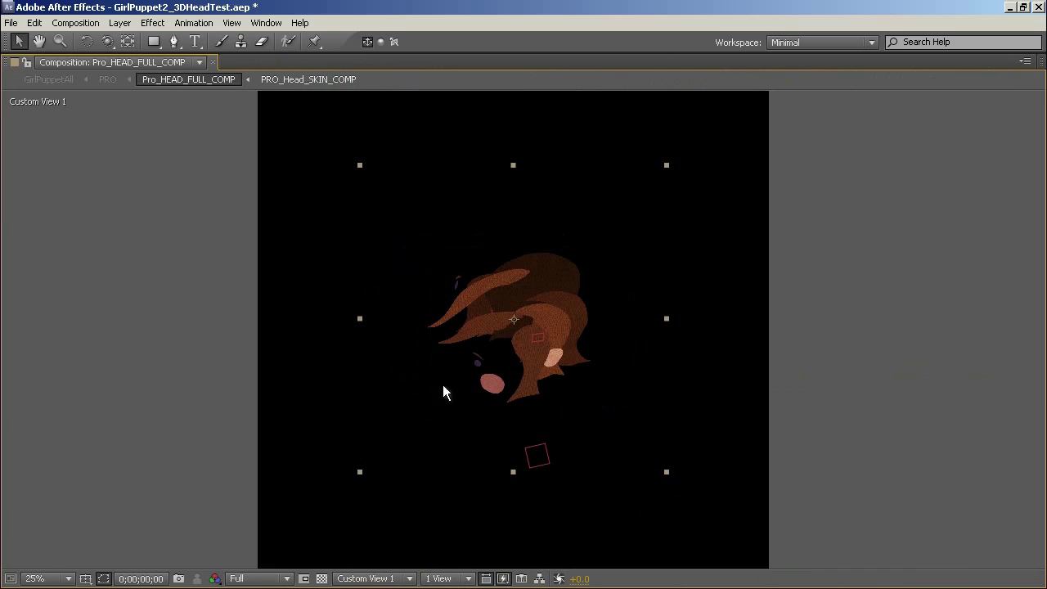
pyautogui.moveTo(523, 444); pyautogui.dragTo(532, 415)
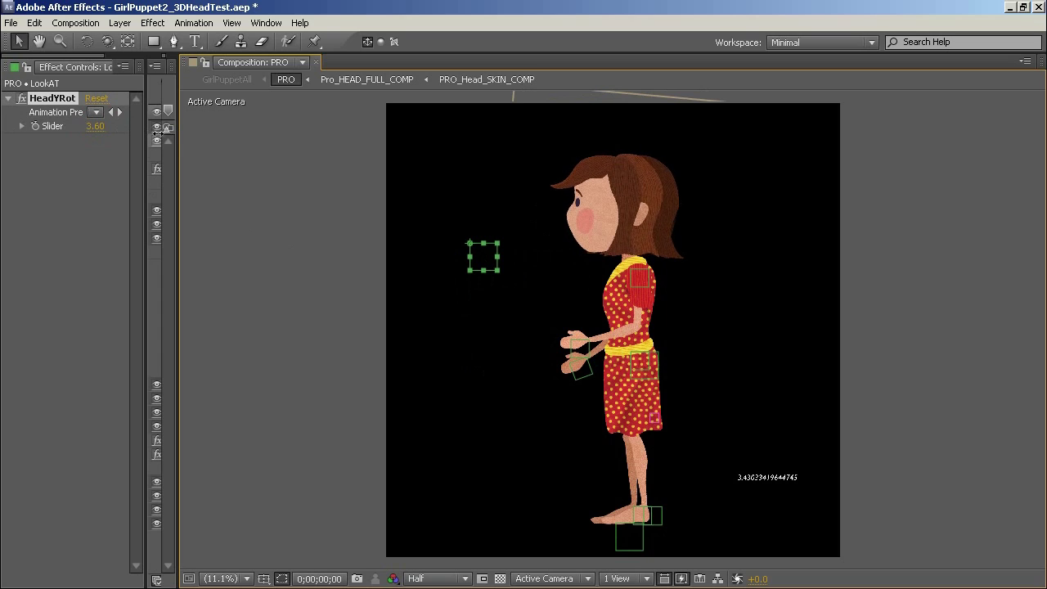
# Return the HeadYRot slider to 0.00 and reposition the LookAT controller in front of the face.
pyautogui.moveTo(5, 127)
pyautogui.mouseDown()
pyautogui.moveTo(233, 139)
pyautogui.moveTo(19, 137)
pyautogui.mouseUp()
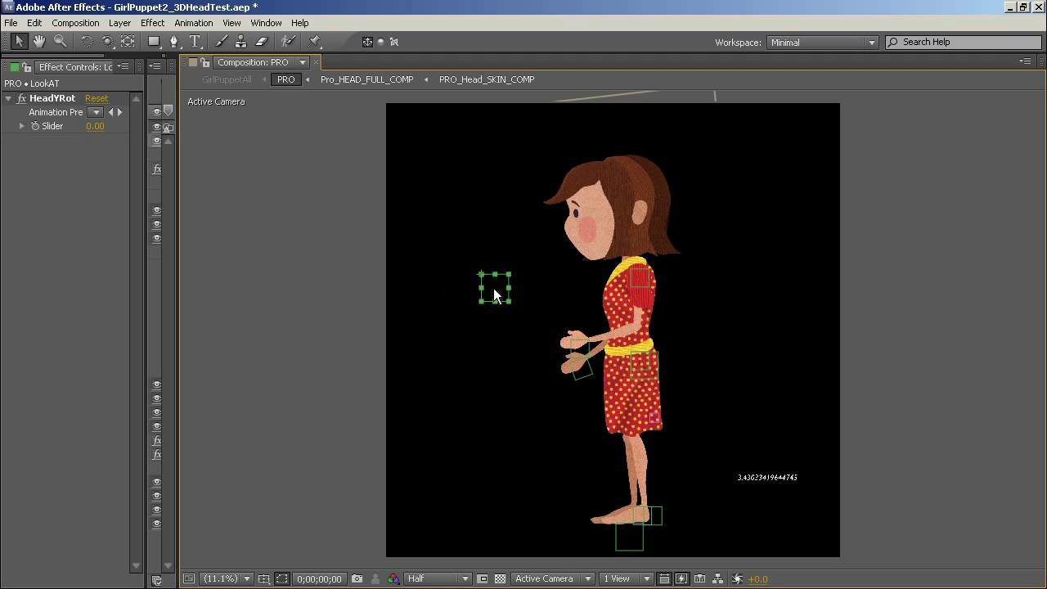
# Reposition the LookAT controller in front of the face to tilt the head, and shift the C_PRO_Pelvis controller.
pyautogui.moveTo(493, 293); pyautogui.dragTo(485, 272)
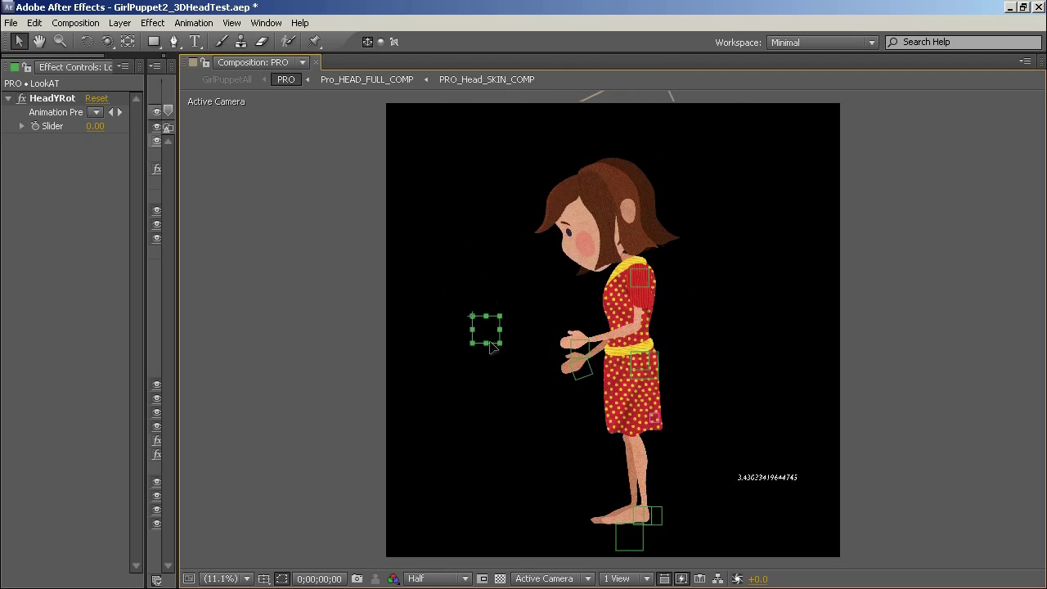
pyautogui.moveTo(502, 226); pyautogui.dragTo(485, 270)
pyautogui.moveTo(651, 372)
pyautogui.mouseDown()
pyautogui.moveTo(667, 407)
pyautogui.moveTo(659, 430)
pyautogui.moveTo(654, 368)
pyautogui.moveTo(647, 432)
pyautogui.moveTo(507, 413)
pyautogui.moveTo(666, 399)
pyautogui.moveTo(686, 356)
pyautogui.moveTo(632, 424)
pyautogui.moveTo(631, 376)
pyautogui.mouseUp()
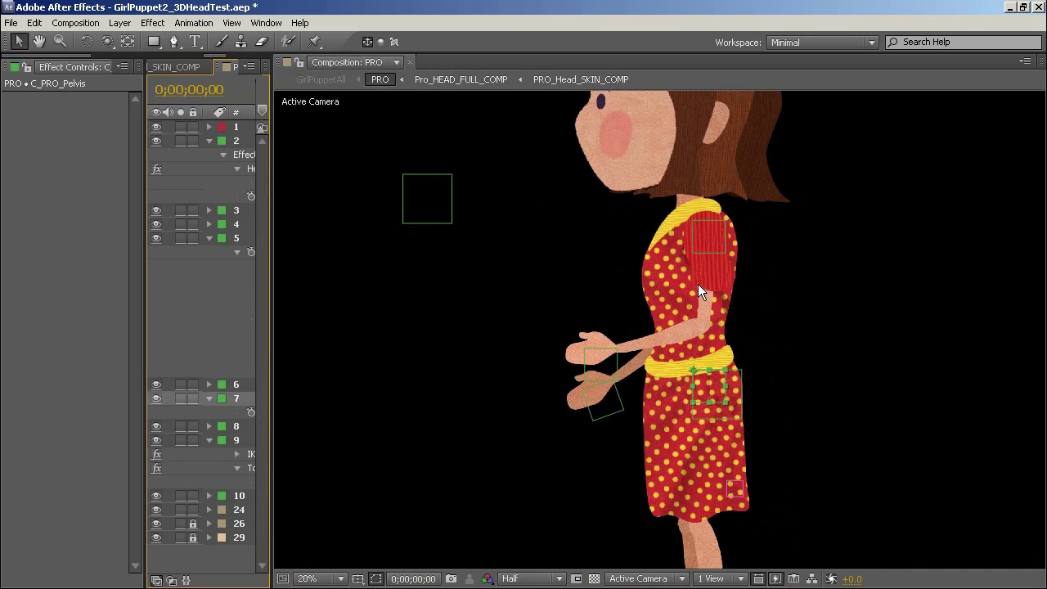
# Try the LookAT controller's HeadYRot slider, and try pulling the C_PRO_Neck controller forward.
pyautogui.click(457, 375)
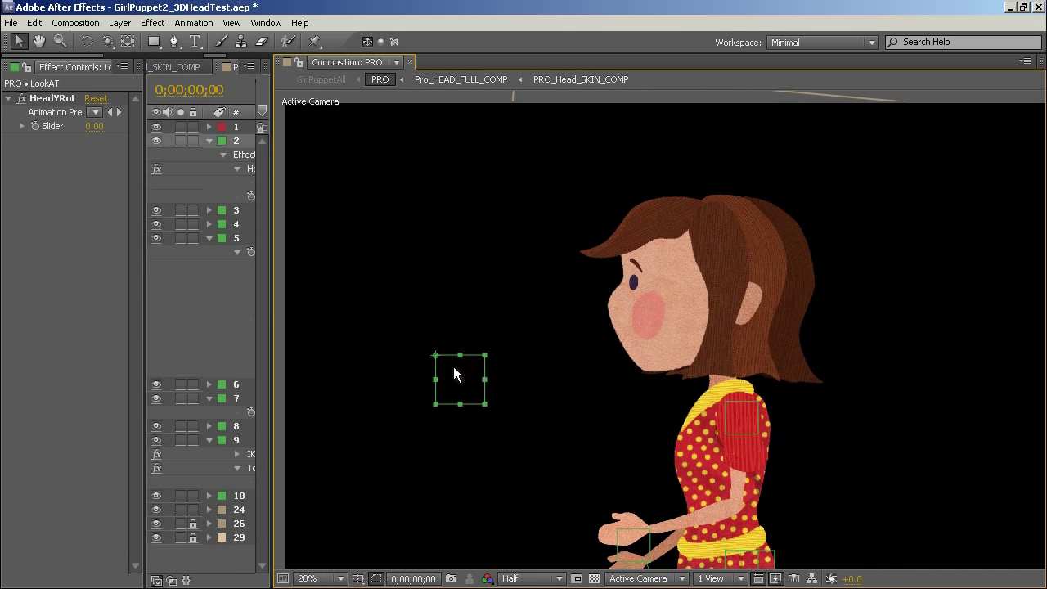
pyautogui.moveTo(124, 131); pyautogui.dragTo(41, 130)
pyautogui.click(740, 420)
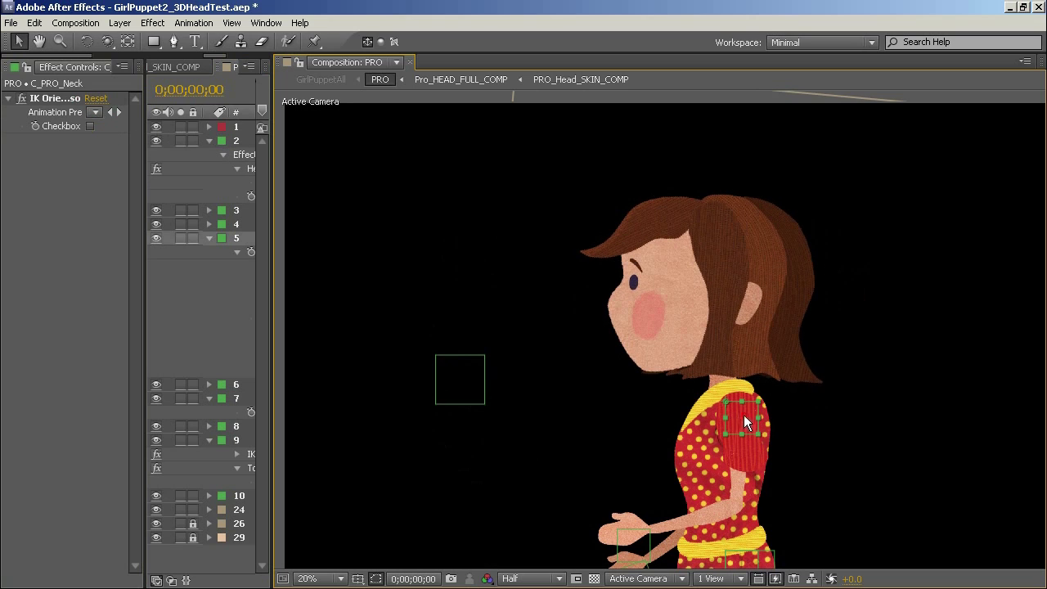
pyautogui.moveTo(746, 423); pyautogui.dragTo(551, 393)
pyautogui.hotkey('ctrl', 'z')
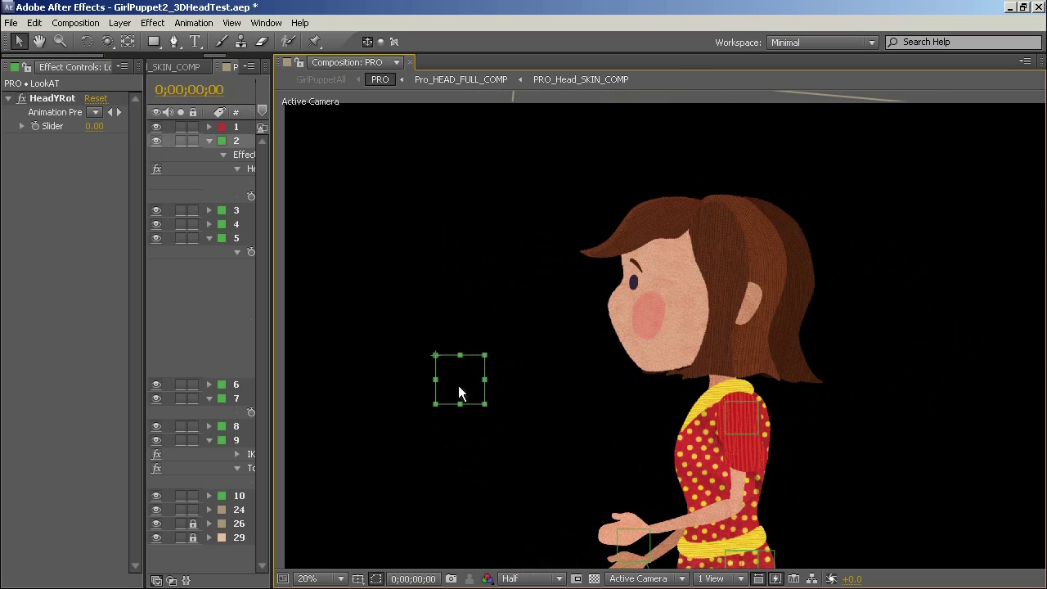
# Lower the LookAT controller to tilt the head down, and try the left and right hand controllers to pose the arms.
pyautogui.moveTo(459, 393); pyautogui.dragTo(497, 537)
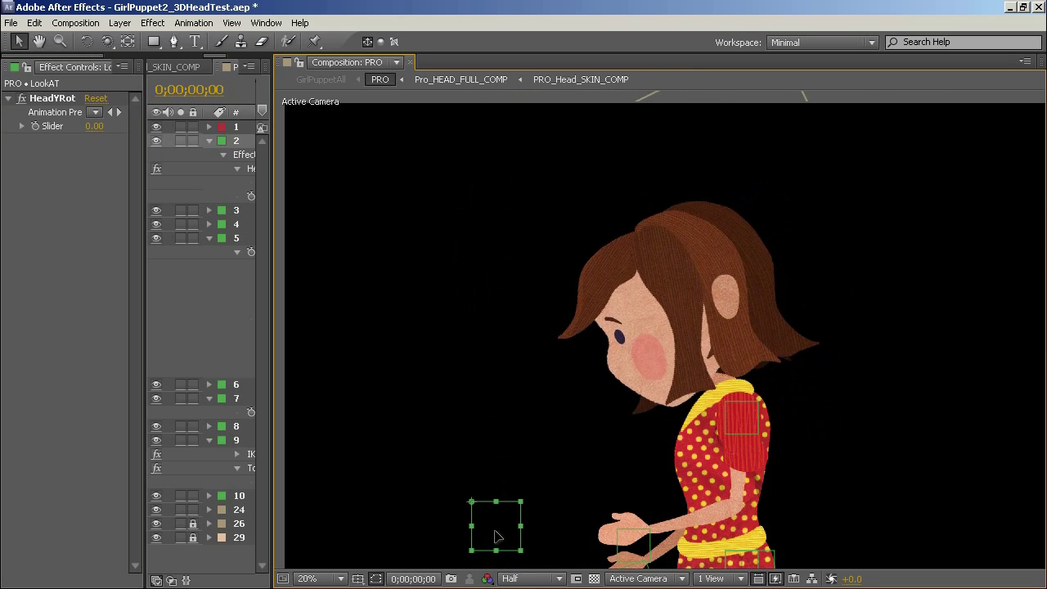
pyautogui.moveTo(717, 442); pyautogui.dragTo(732, 354)
pyautogui.moveTo(653, 459); pyautogui.dragTo(597, 411)
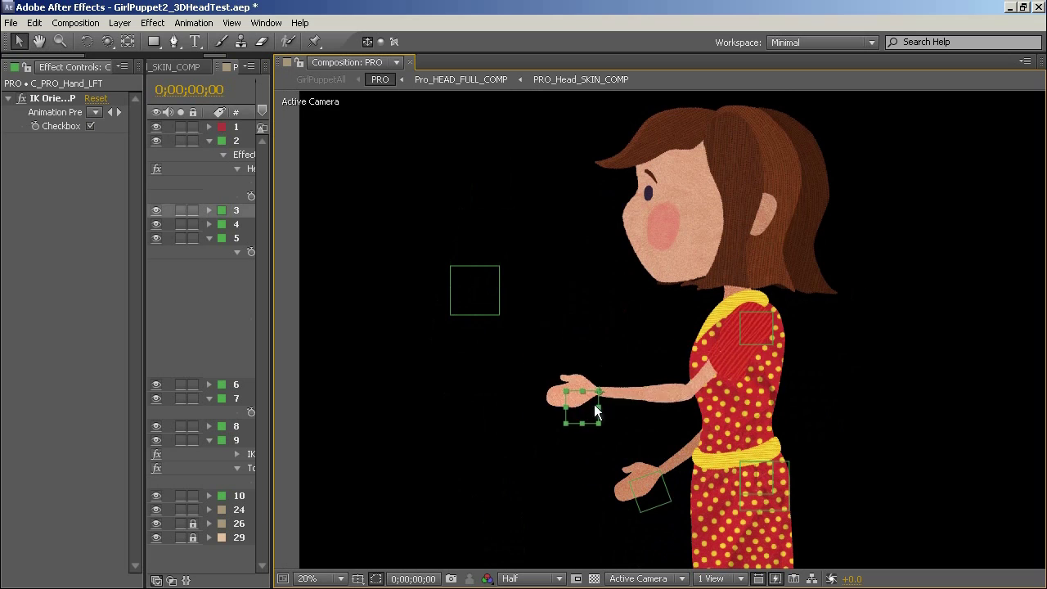
pyautogui.hotkey('ctrl', 'z')
pyautogui.moveTo(650, 506); pyautogui.dragTo(546, 448)
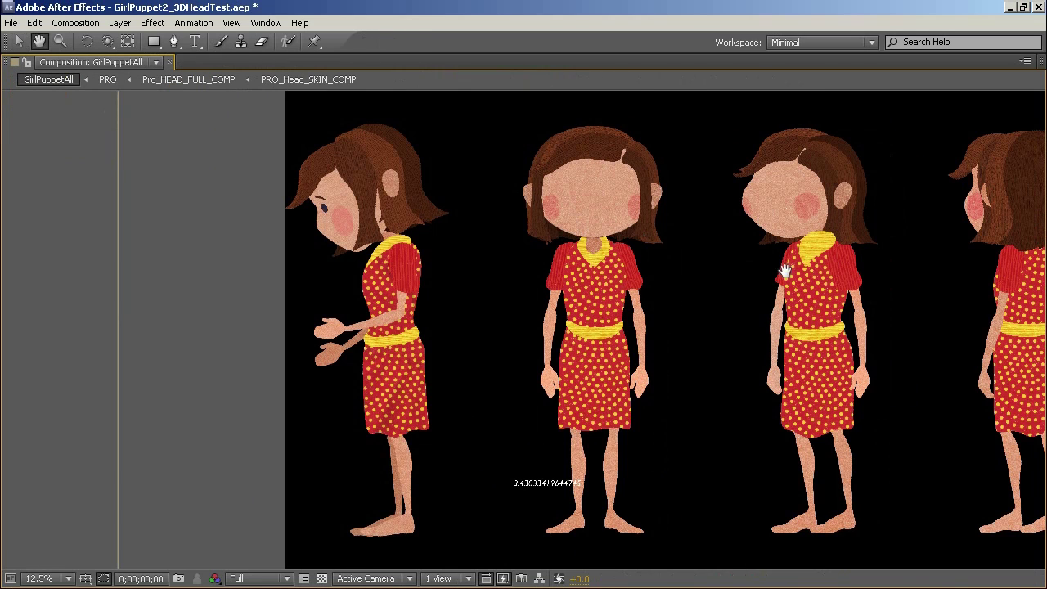
# View the puppet's different angles in the GirlPuppetAll composition, and reopen the PRO composition beside its timeline.
pyautogui.moveTo(783, 271); pyautogui.dragTo(744, 258)
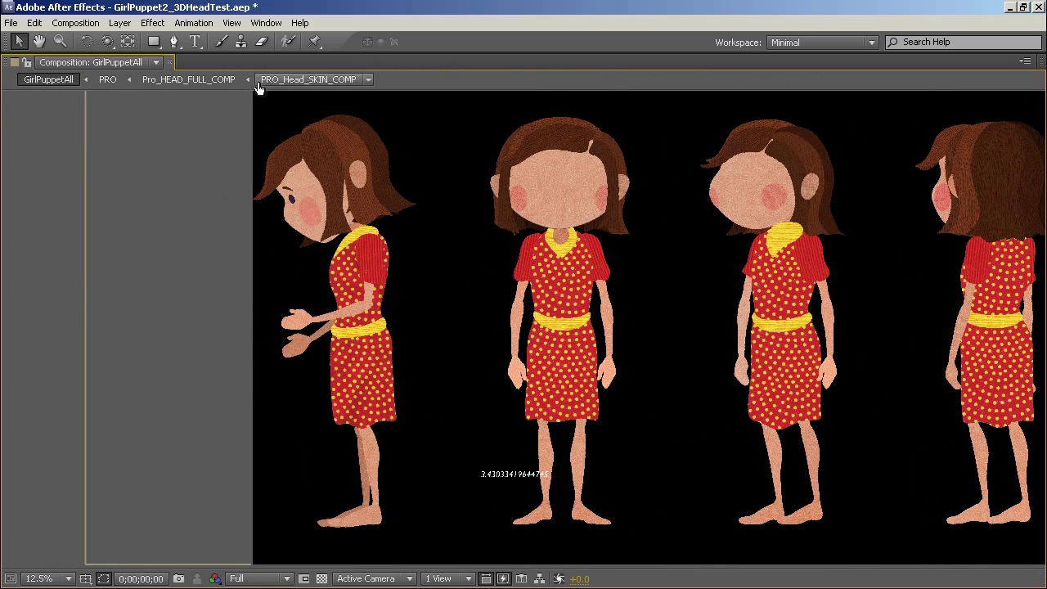
pyautogui.press('`')
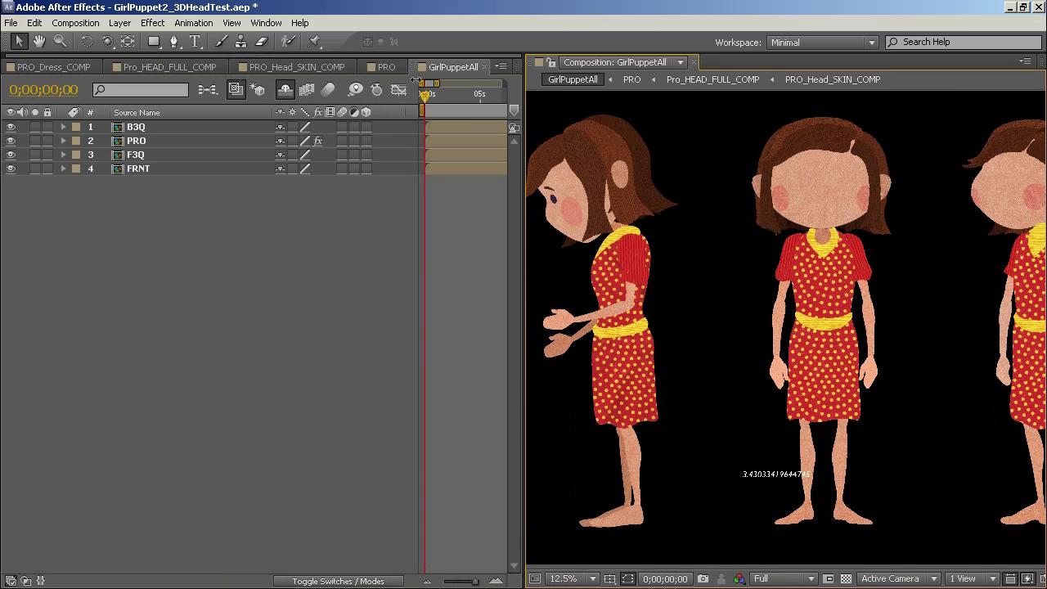
pyautogui.click(372, 67)
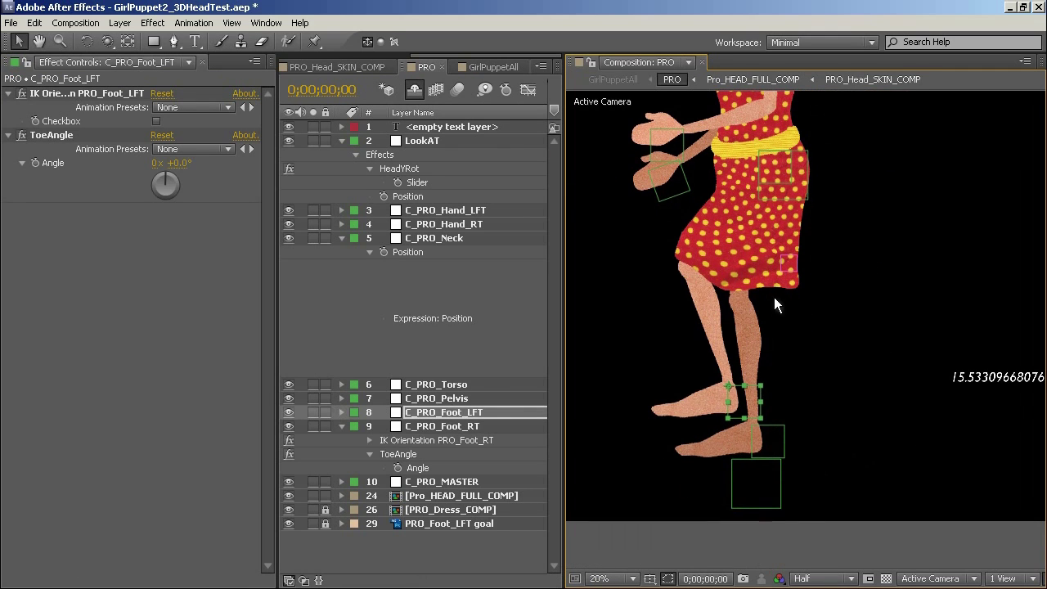
# Move the C_PRO_Foot_LFT controller back and forth beside the other foot to pose the left leg behind the body.
pyautogui.moveTo(793, 445); pyautogui.dragTo(910, 446)
pyautogui.moveTo(776, 444)
pyautogui.mouseDown()
pyautogui.moveTo(630, 415)
pyautogui.moveTo(627, 400)
pyautogui.moveTo(769, 432)
pyautogui.mouseUp()
pyautogui.moveTo(908, 446); pyautogui.dragTo(810, 442)
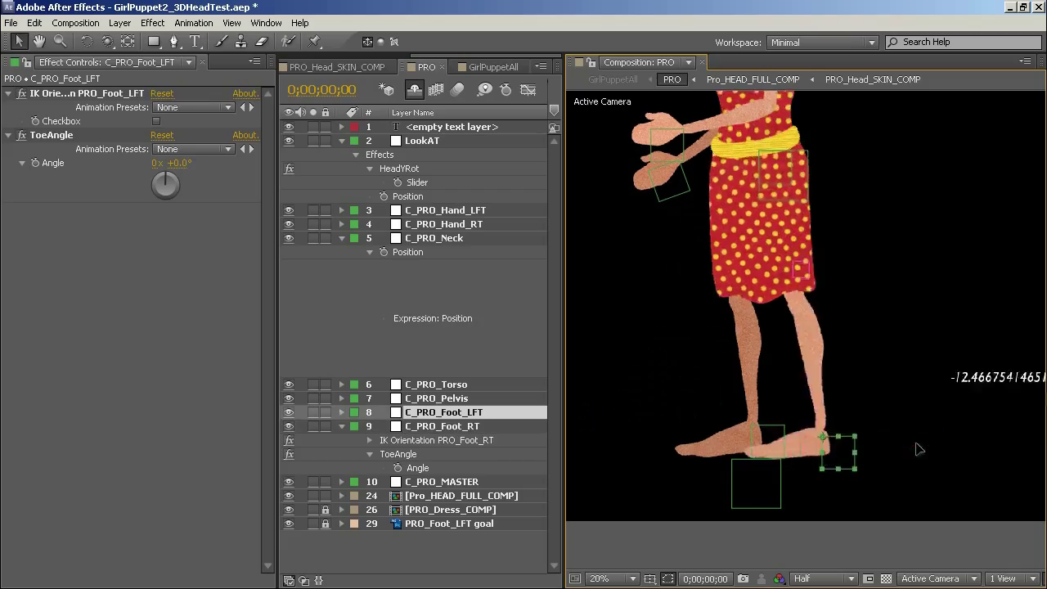